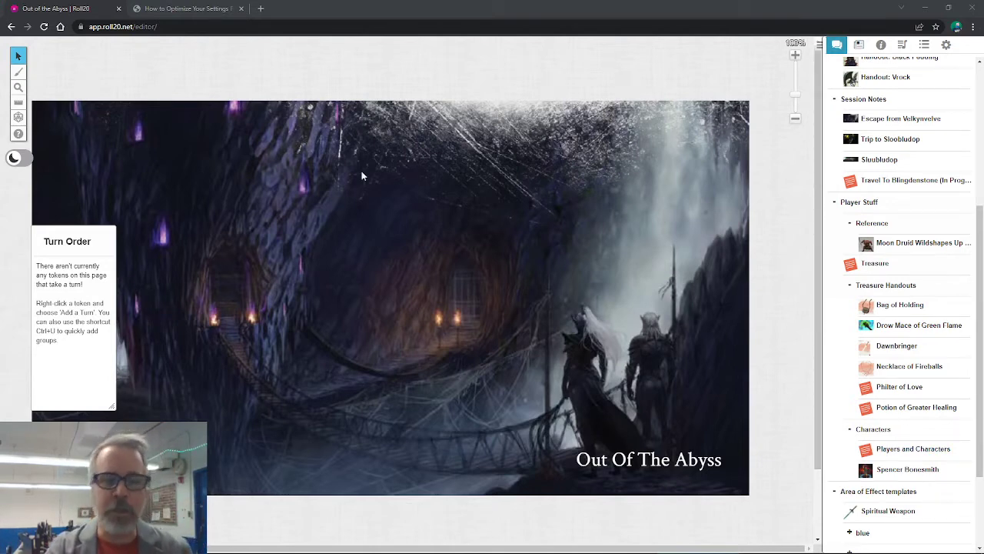
- Open the cleric character under Player Stuff and display the Spells page of the character sheet
{"action": "left_click", "coordinate": [922, 473]}
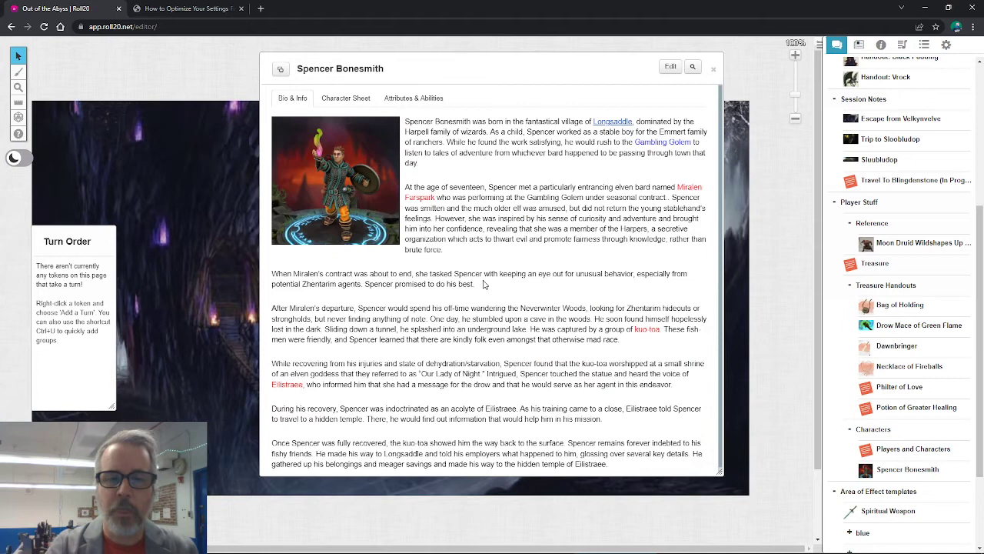
{"action": "left_click", "coordinate": [347, 98]}
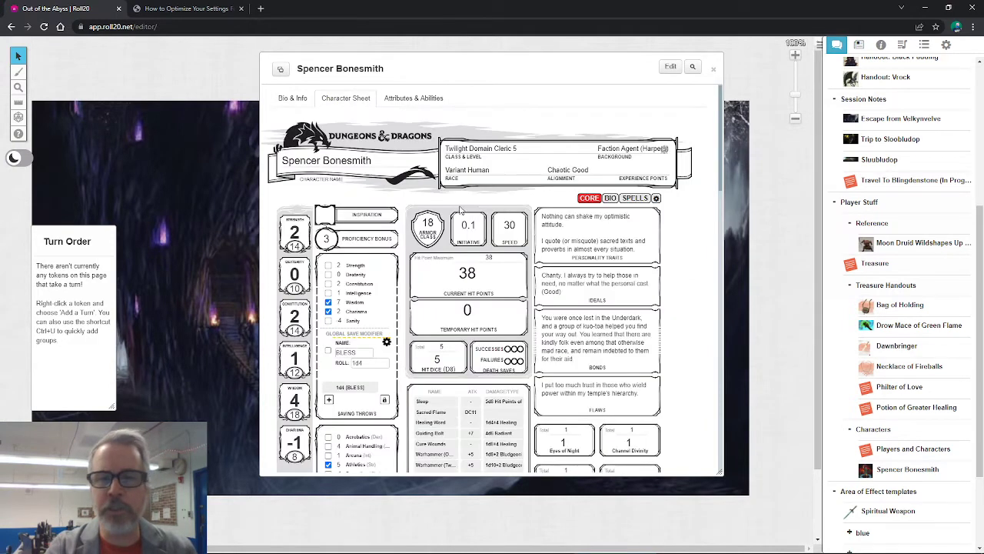
{"action": "left_click", "coordinate": [635, 198]}
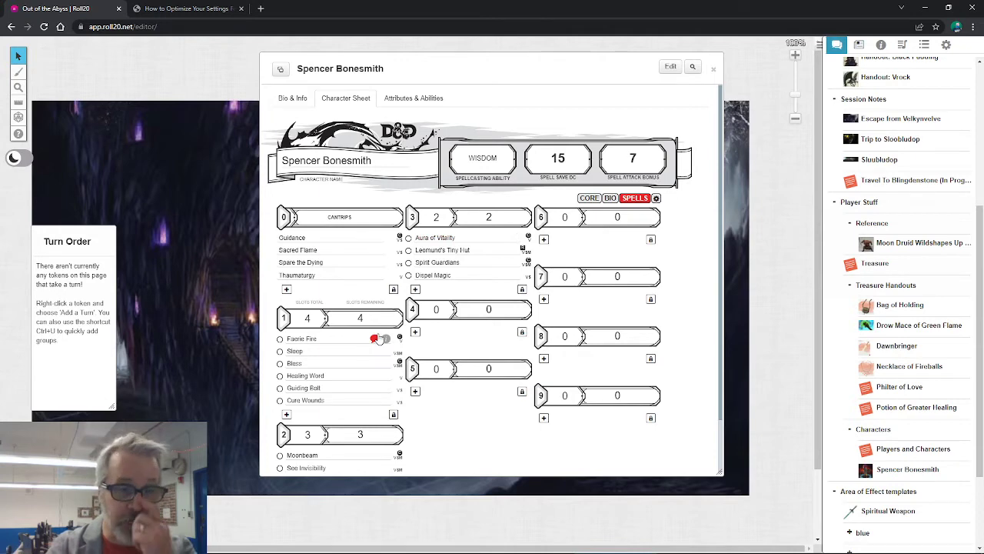
{"action": "scroll", "coordinate": [377, 323], "scroll_direction": "down", "scroll_amount": 1}
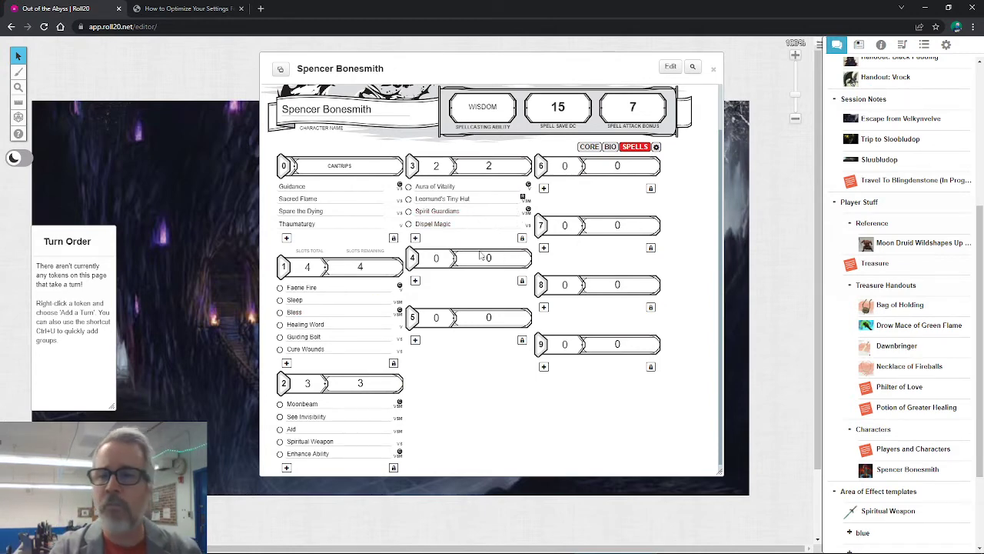
{"action": "scroll", "coordinate": [481, 257], "scroll_direction": "up", "scroll_amount": 1}
- List the Spells category of the D&D 5th Edition compendium and browse its entries
{"action": "scroll", "coordinate": [915, 85], "scroll_direction": "up", "scroll_amount": 5}
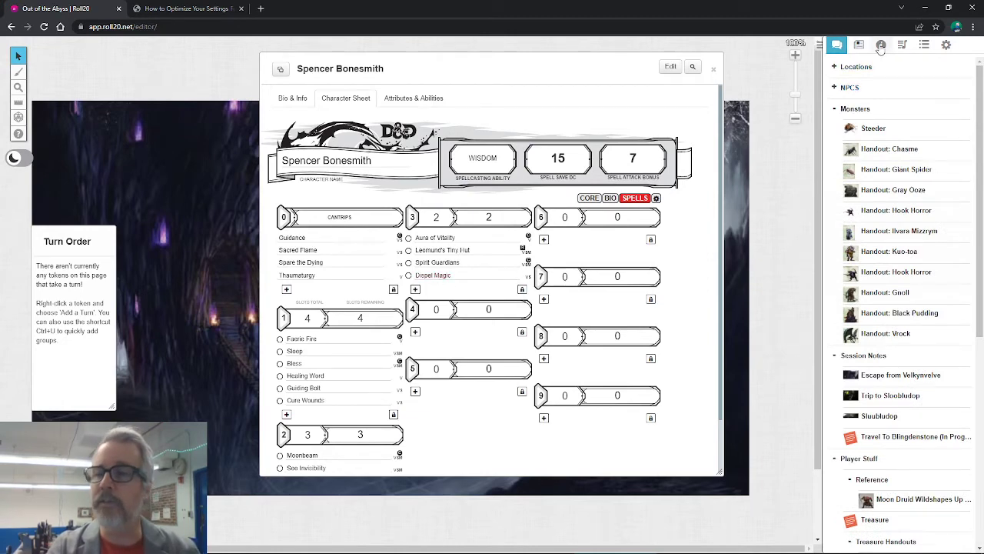
{"action": "left_click", "coordinate": [882, 45]}
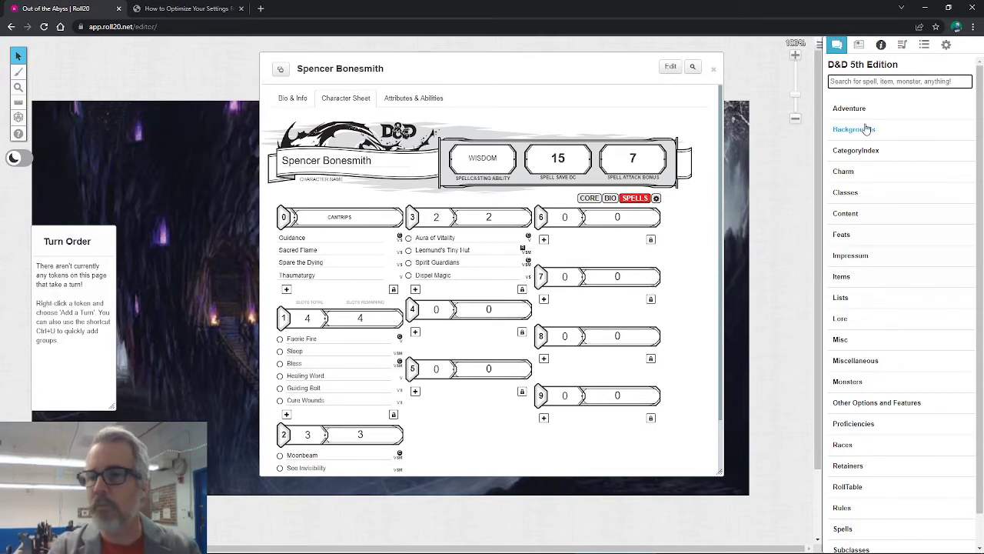
{"action": "scroll", "coordinate": [868, 128], "scroll_direction": "down", "scroll_amount": 2}
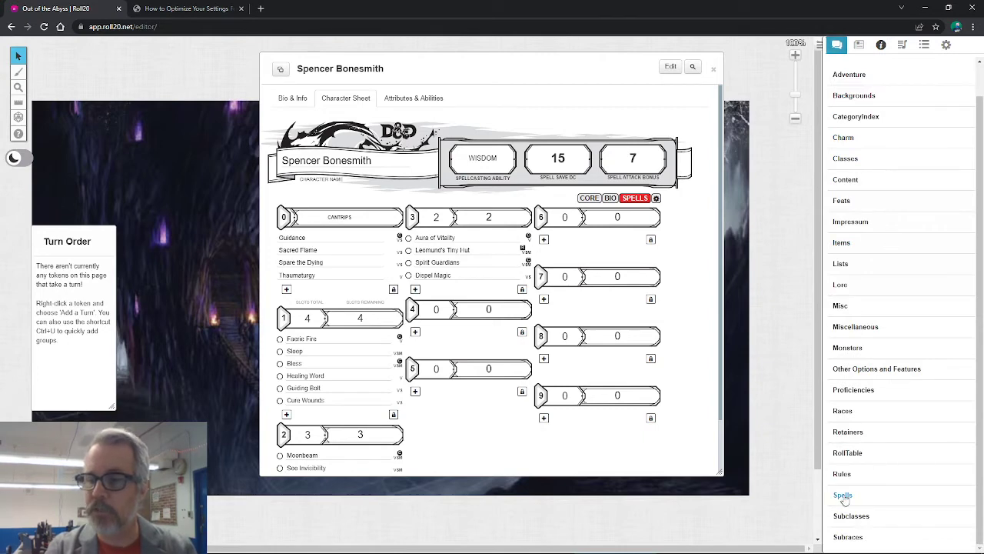
{"action": "left_click", "coordinate": [843, 496]}
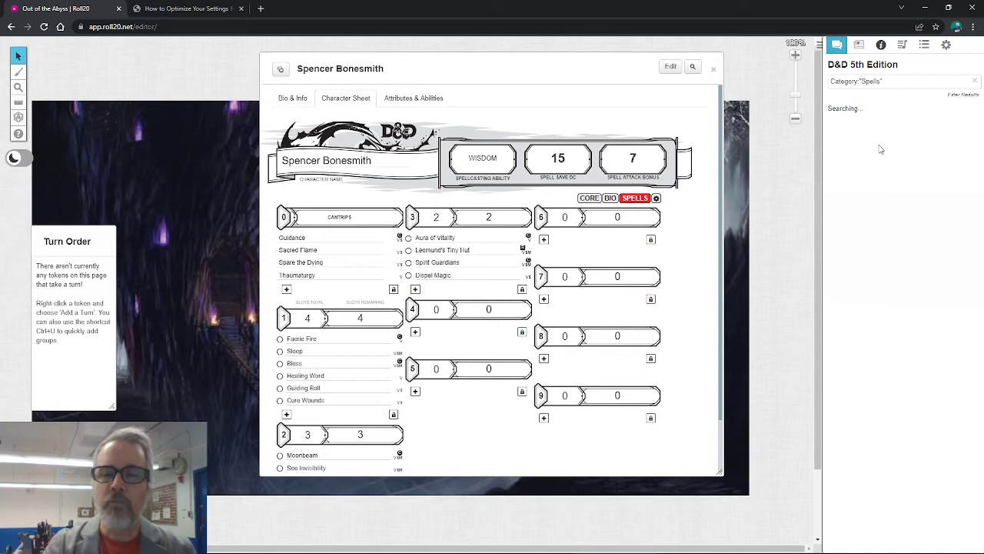
{"action": "scroll", "coordinate": [885, 229], "scroll_direction": "down", "scroll_amount": 5}
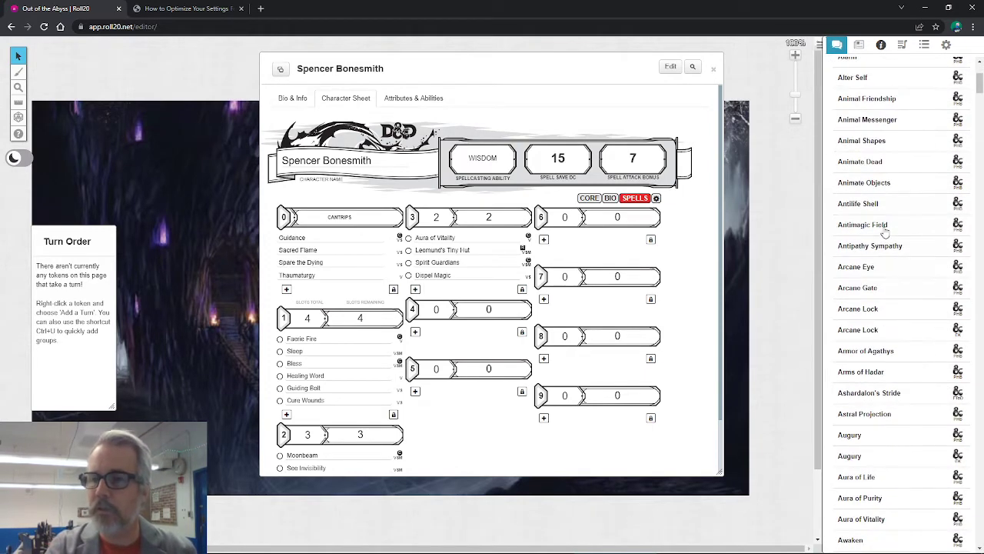
{"action": "scroll", "coordinate": [885, 229], "scroll_direction": "up", "scroll_amount": 5}
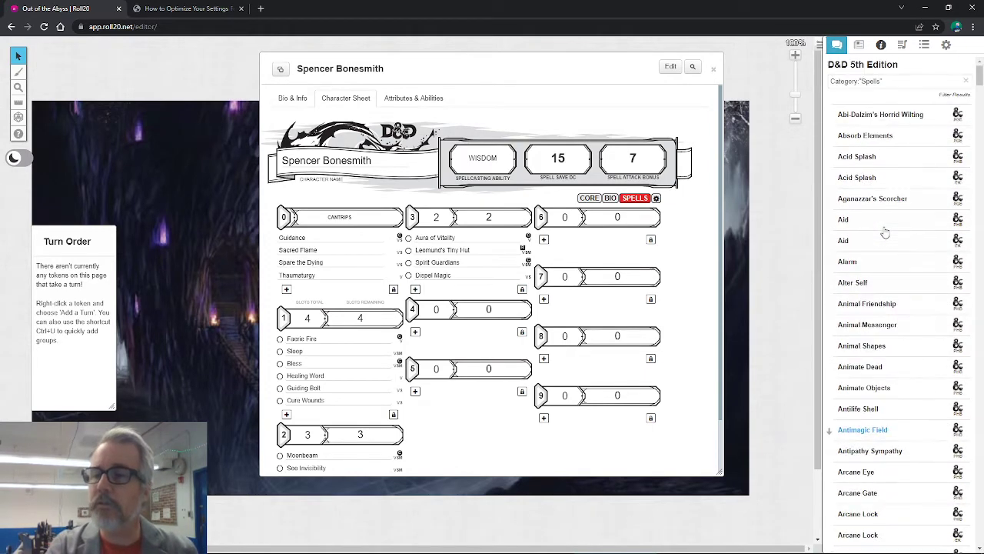
- Filter the compendium spells to class Cleric and Level 3
{"action": "left_click", "coordinate": [957, 94]}
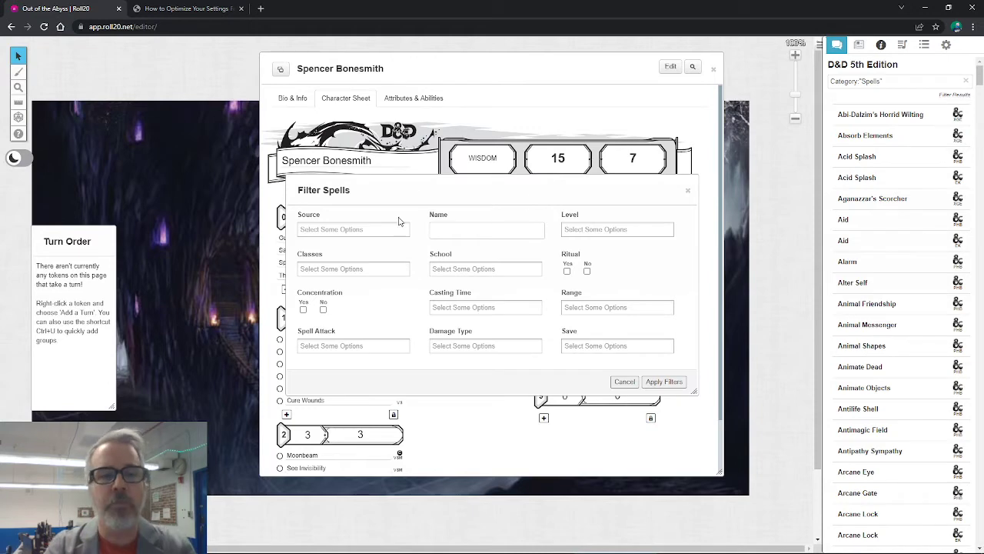
{"action": "left_click", "coordinate": [306, 267]}
{"action": "left_click", "coordinate": [318, 322]}
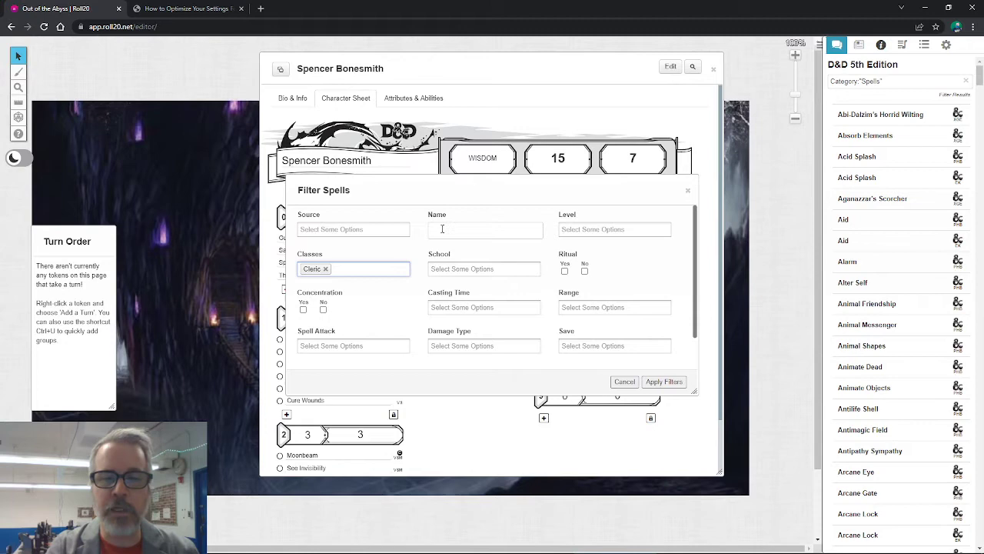
{"action": "left_click", "coordinate": [350, 346]}
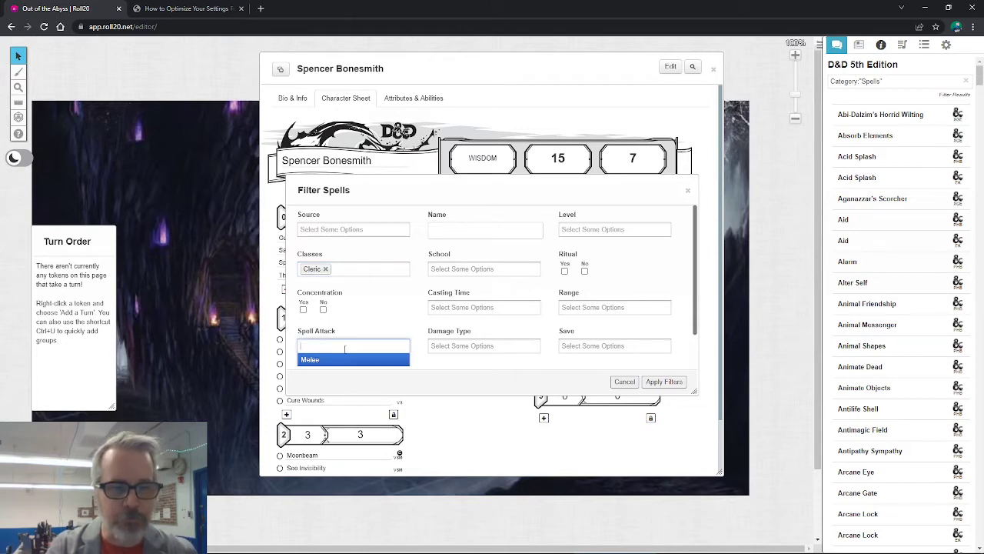
{"action": "left_click", "coordinate": [381, 320]}
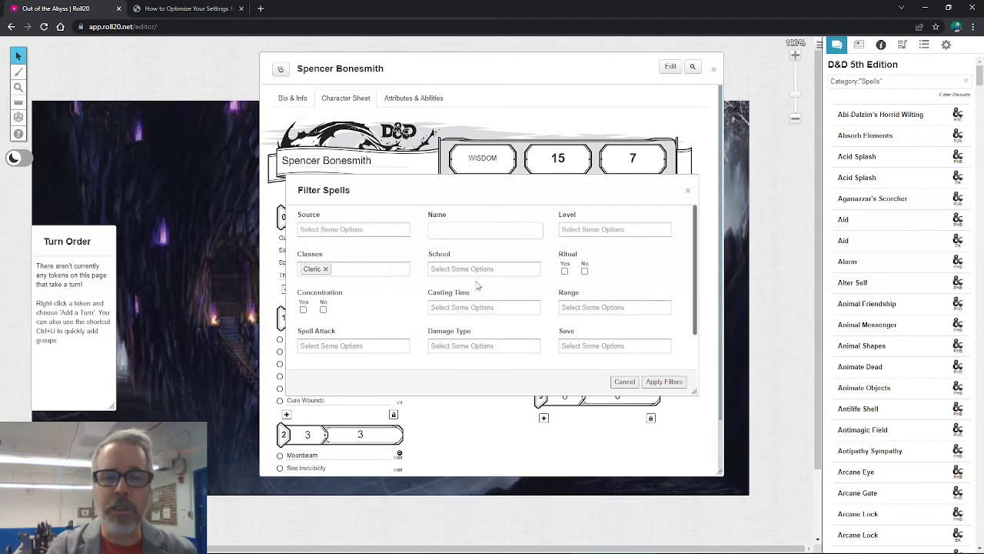
{"action": "left_click", "coordinate": [573, 229]}
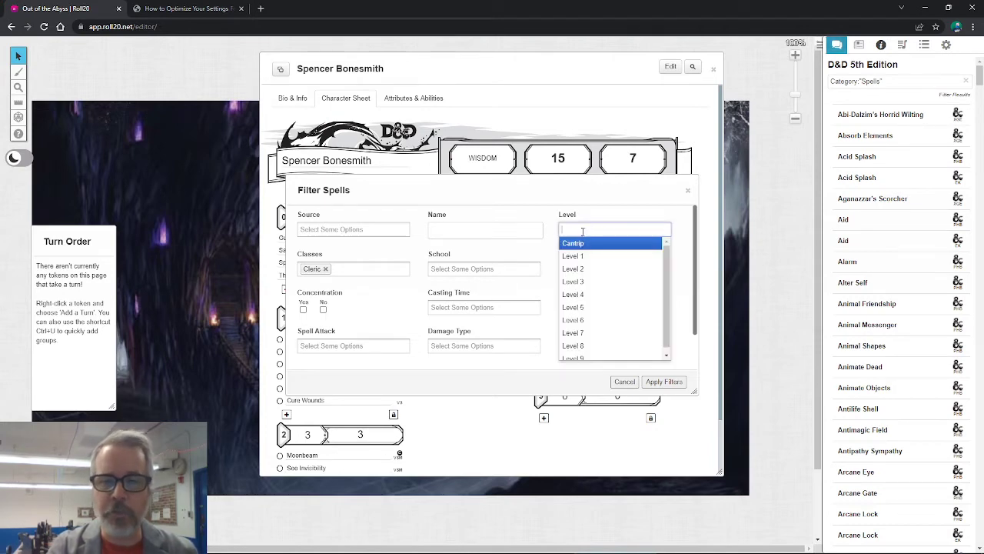
{"action": "left_click", "coordinate": [582, 283]}
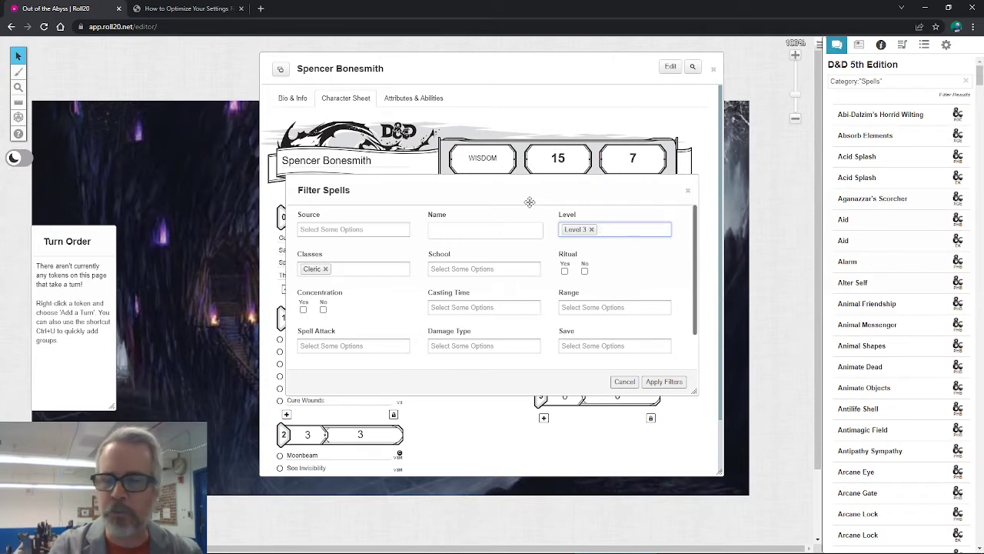
{"action": "left_click", "coordinate": [664, 381]}
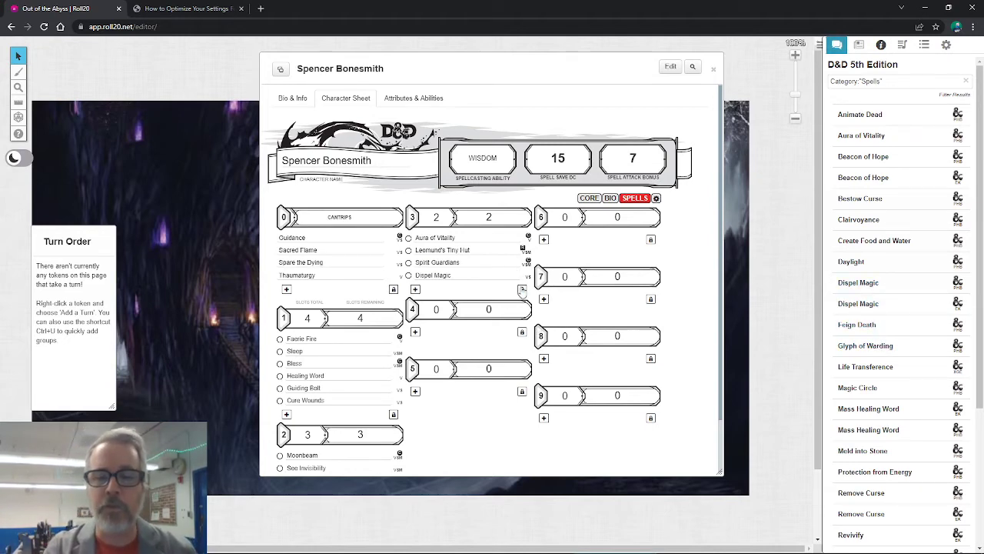
- Unlock the sheet's level 3 spell list, delete Dispel Magic, and lock the list again
{"action": "left_click", "coordinate": [522, 290]}
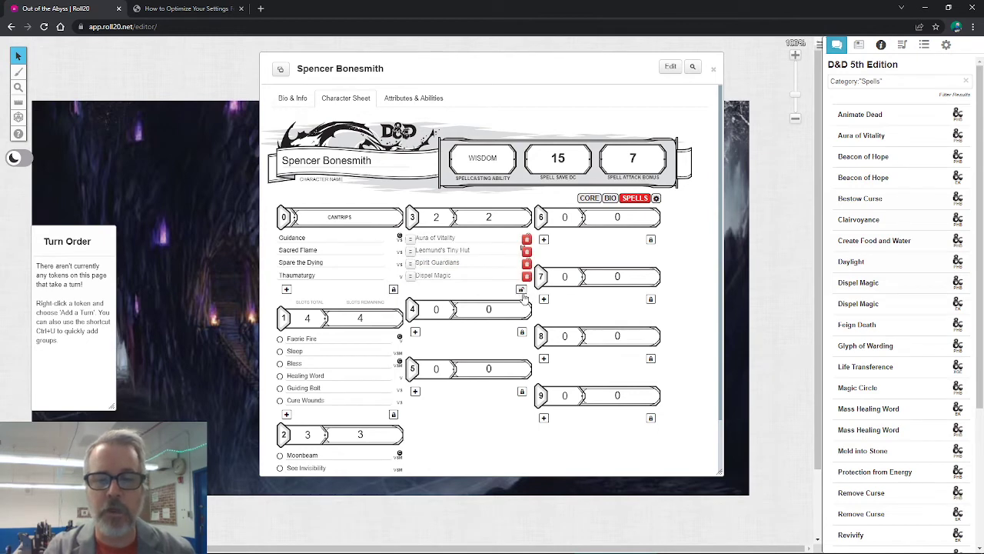
{"action": "left_click", "coordinate": [526, 277]}
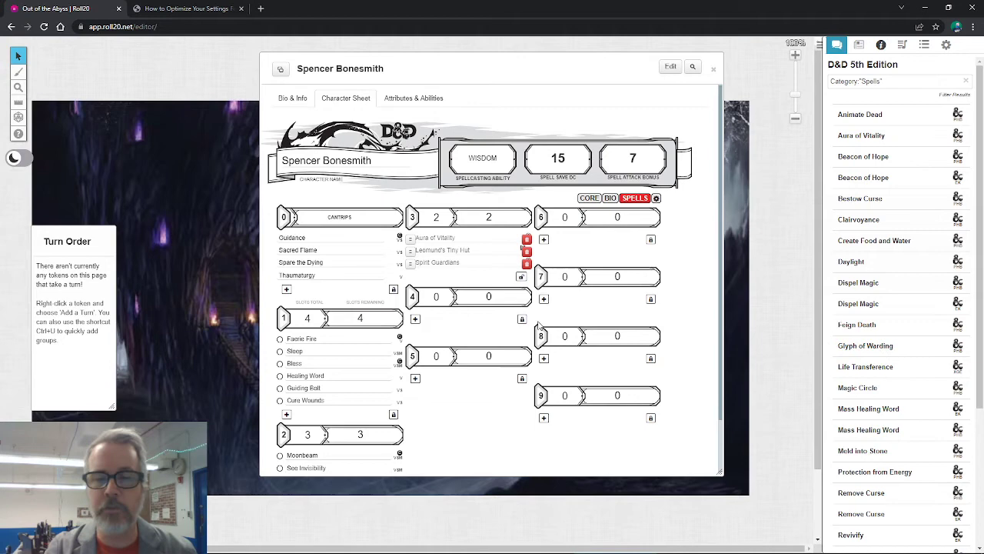
{"action": "left_click", "coordinate": [522, 277]}
- Add Dispel Magic from the filtered compendium results to the character sheet's level 3 spells
{"action": "left_click_drag", "start_coordinate": [853, 346], "coordinate": [452, 262]}
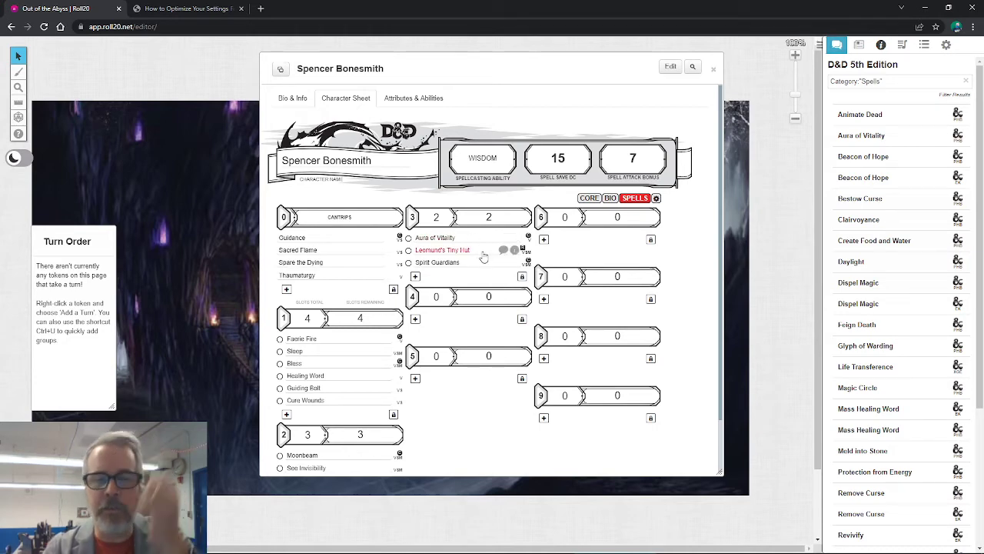
{"action": "scroll", "coordinate": [486, 266], "scroll_direction": "down", "scroll_amount": 2}
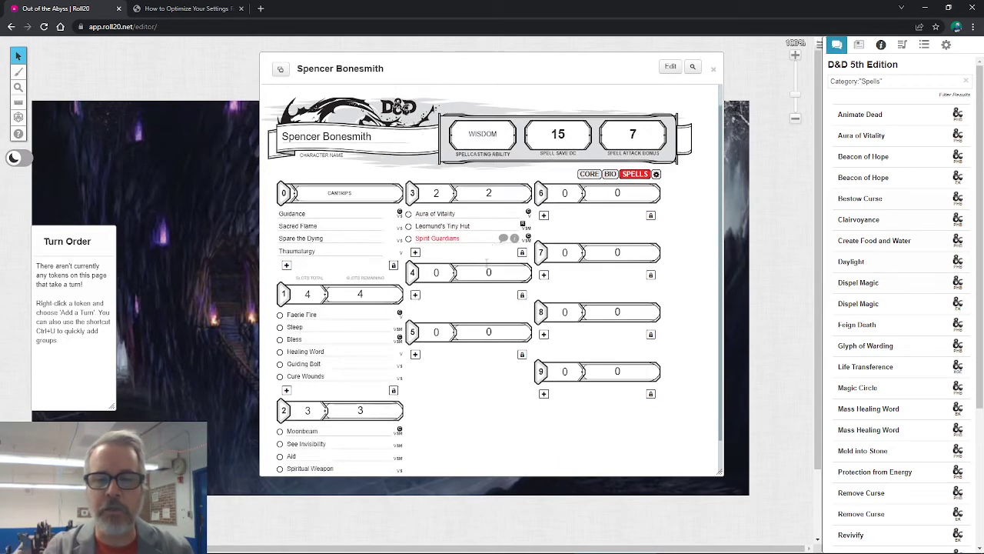
{"action": "scroll", "coordinate": [487, 266], "scroll_direction": "down", "scroll_amount": 2}
{"action": "scroll", "coordinate": [490, 209], "scroll_direction": "up", "scroll_amount": 2}
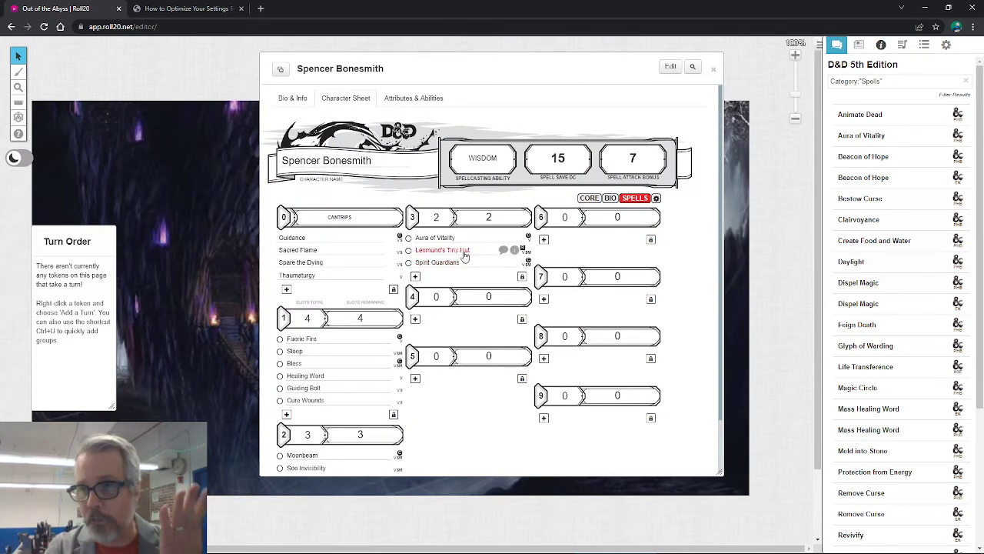
{"action": "scroll", "coordinate": [442, 270], "scroll_direction": "down", "scroll_amount": 2}
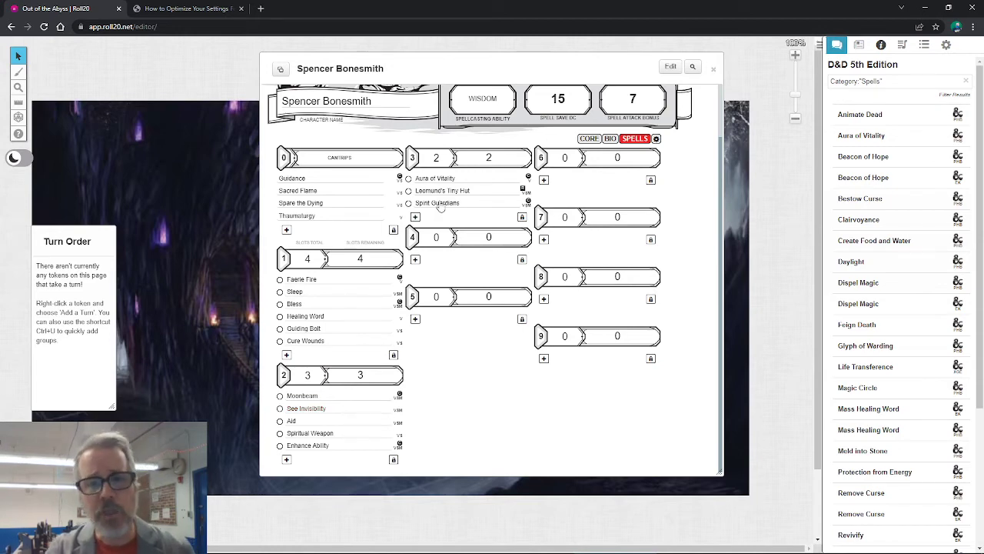
{"action": "left_click_drag", "start_coordinate": [879, 283], "coordinate": [489, 201]}
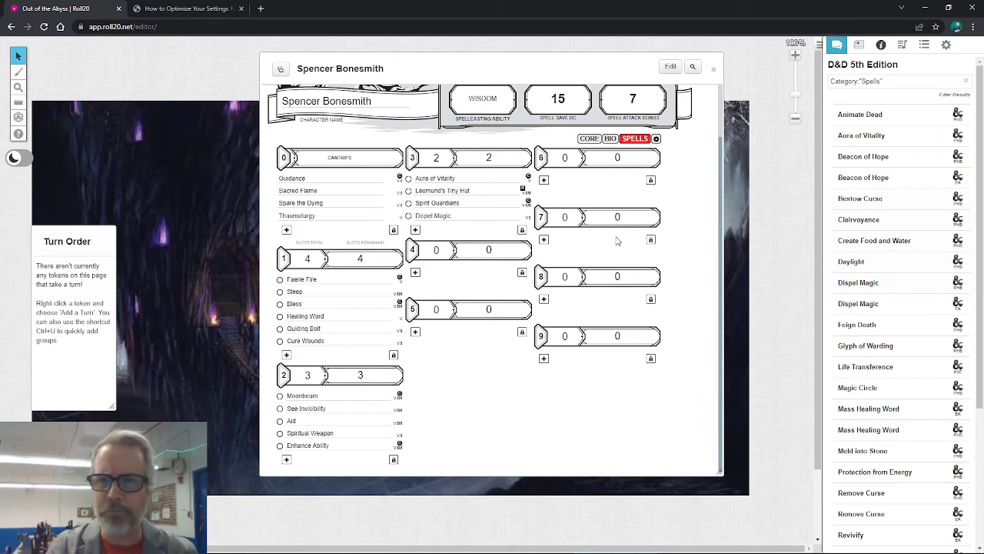
- Reduce the remaining level 1 spell slots by one and restore them to 4
{"action": "scroll", "coordinate": [617, 242], "scroll_direction": "up", "scroll_amount": 2}
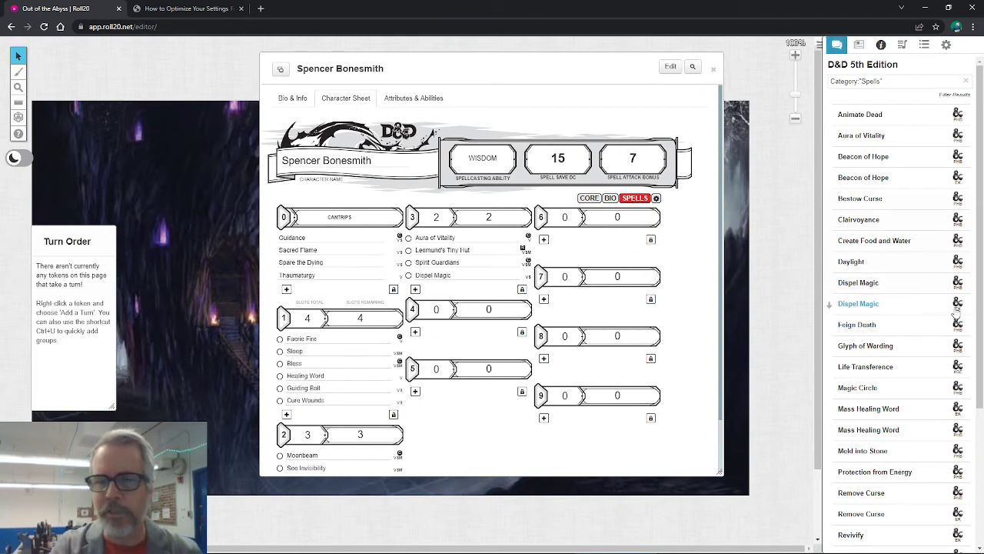
{"action": "scroll", "coordinate": [429, 265], "scroll_direction": "down", "scroll_amount": 2}
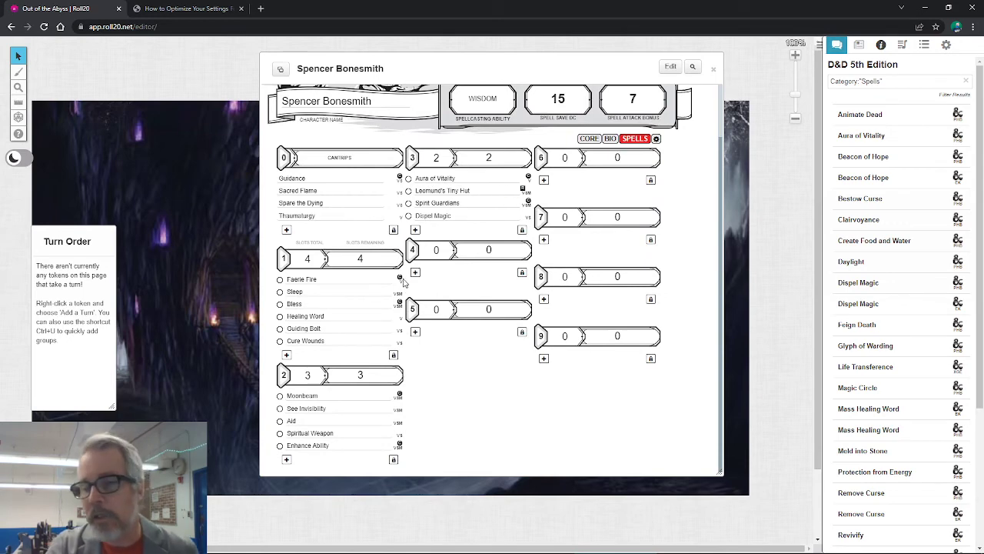
{"action": "left_click", "coordinate": [378, 259]}
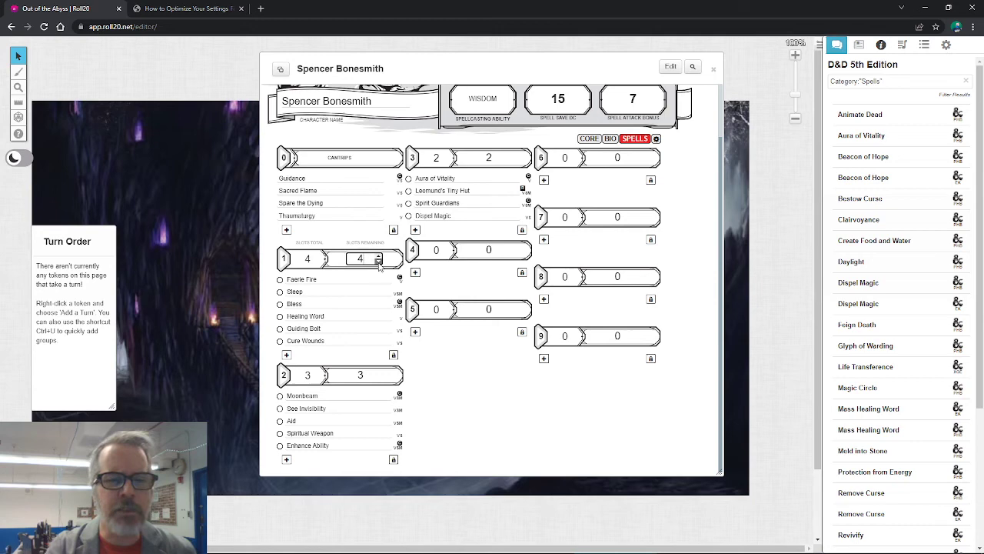
{"action": "left_click", "coordinate": [379, 263]}
{"action": "left_click", "coordinate": [379, 257]}
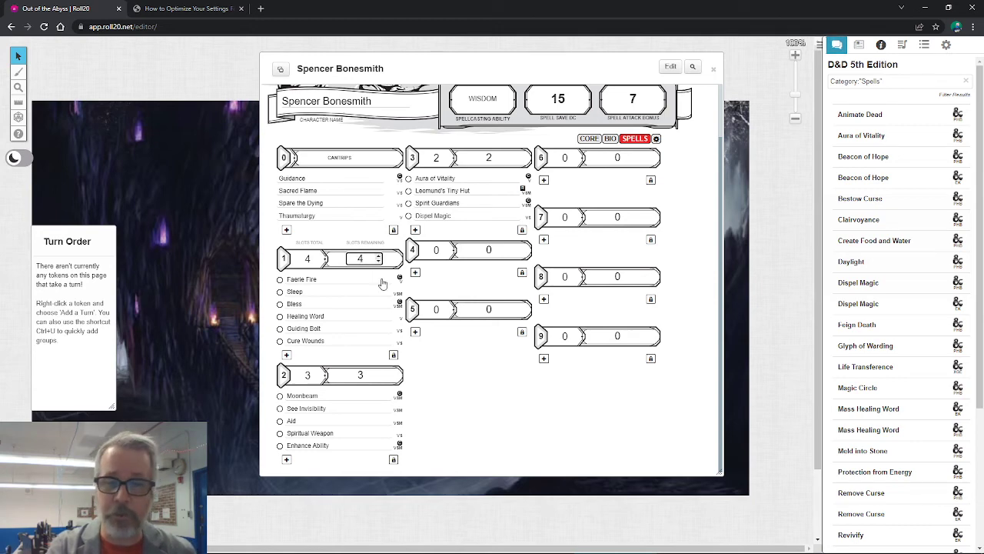
{"action": "mouse_move", "coordinate": [377, 309]}
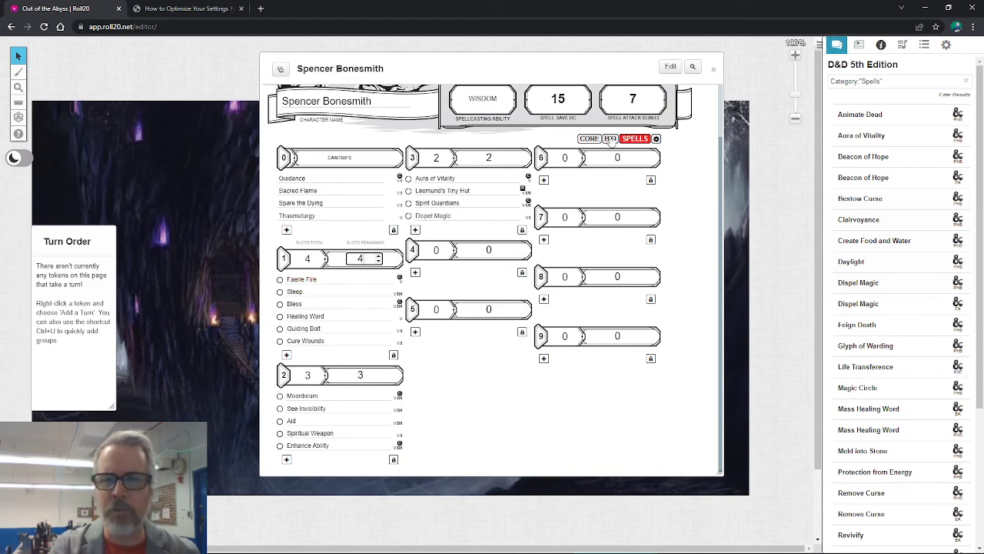
- Check the spell attacks on the sheet's Core page, and return to the Spells page to review the spell lists and slots
{"action": "left_click", "coordinate": [589, 138]}
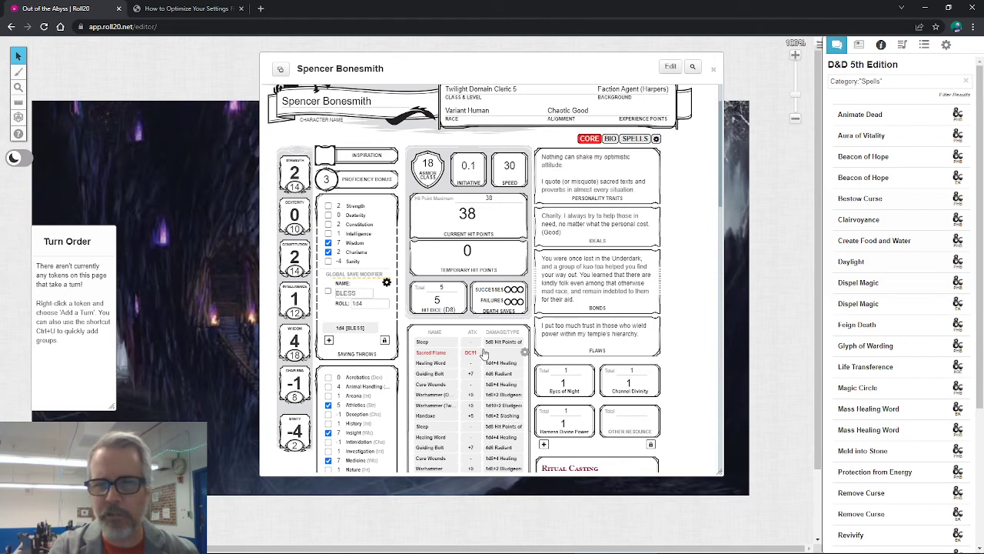
{"action": "left_click", "coordinate": [633, 138]}
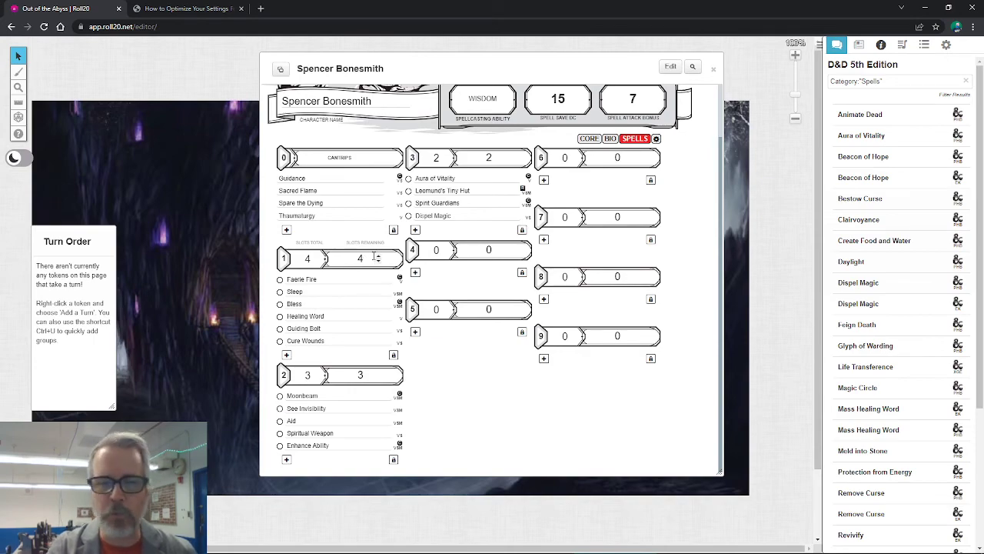
{"action": "scroll", "coordinate": [477, 257], "scroll_direction": "up", "scroll_amount": 2}
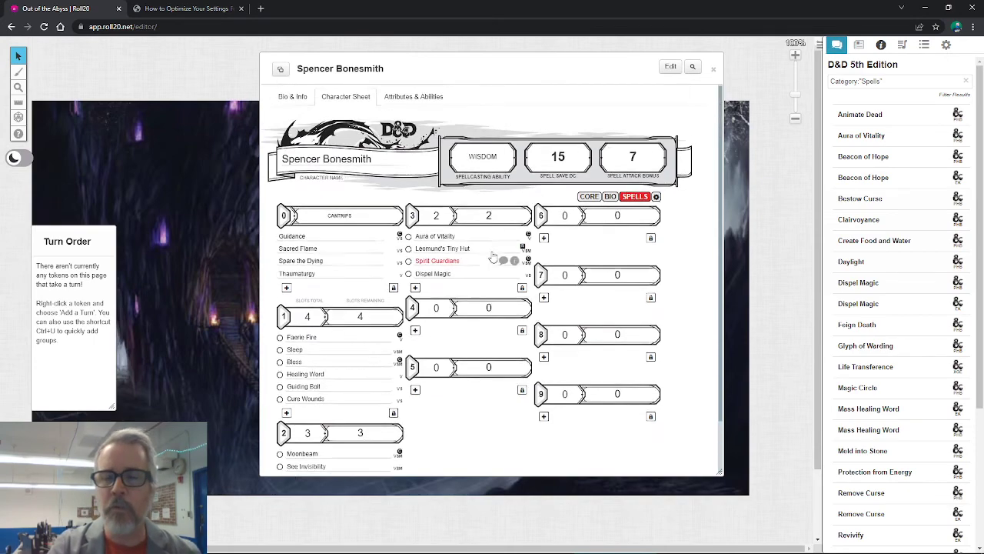
{"action": "scroll", "coordinate": [493, 256], "scroll_direction": "down", "scroll_amount": 2}
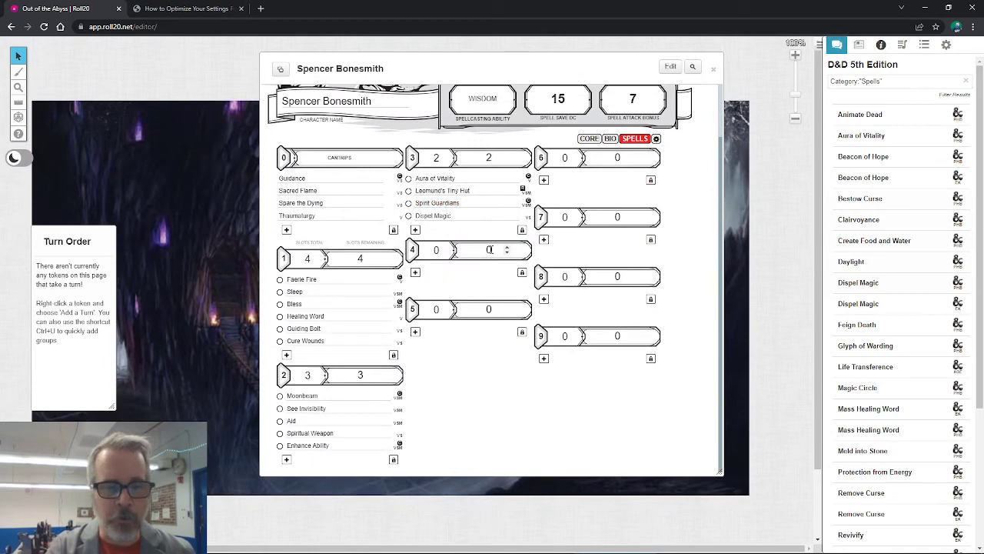
{"action": "left_click", "coordinate": [361, 259]}
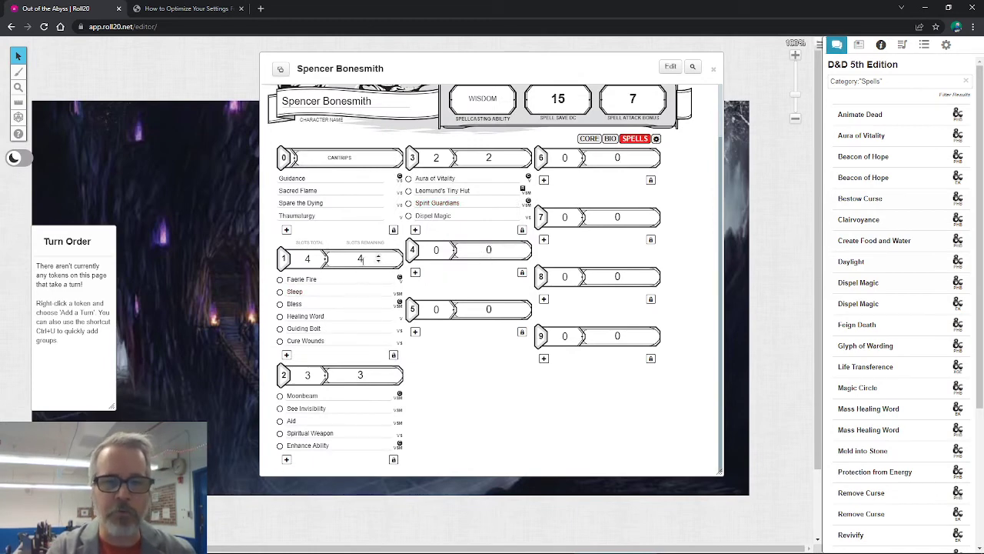
{"action": "scroll", "coordinate": [465, 247], "scroll_direction": "up", "scroll_amount": 2}
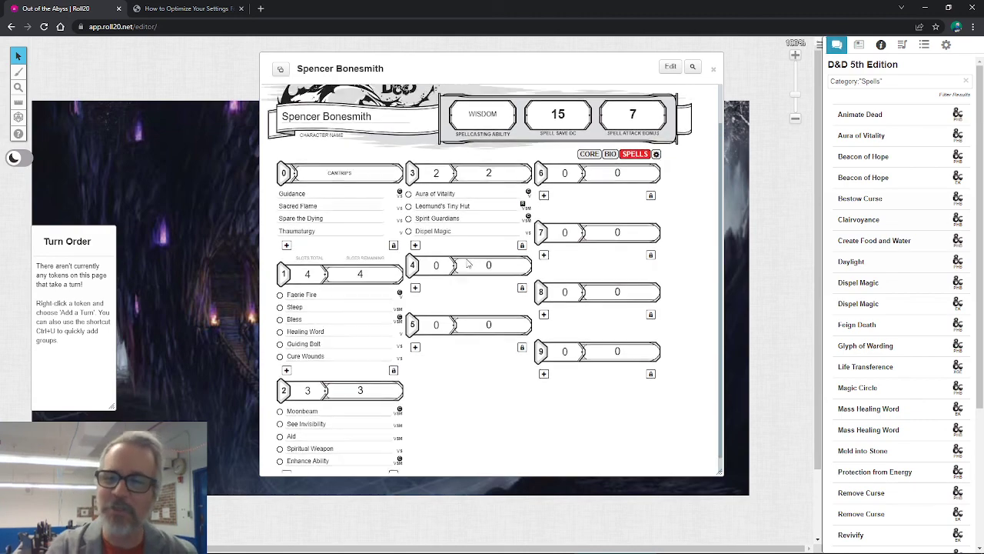
{"action": "scroll", "coordinate": [467, 263], "scroll_direction": "down", "scroll_amount": 2}
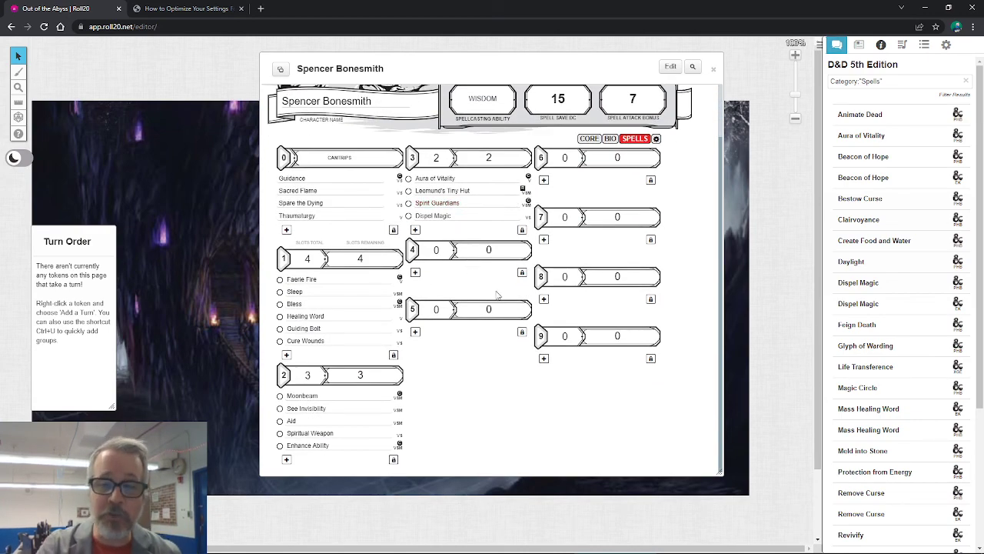
{"action": "scroll", "coordinate": [499, 295], "scroll_direction": "up", "scroll_amount": 2}
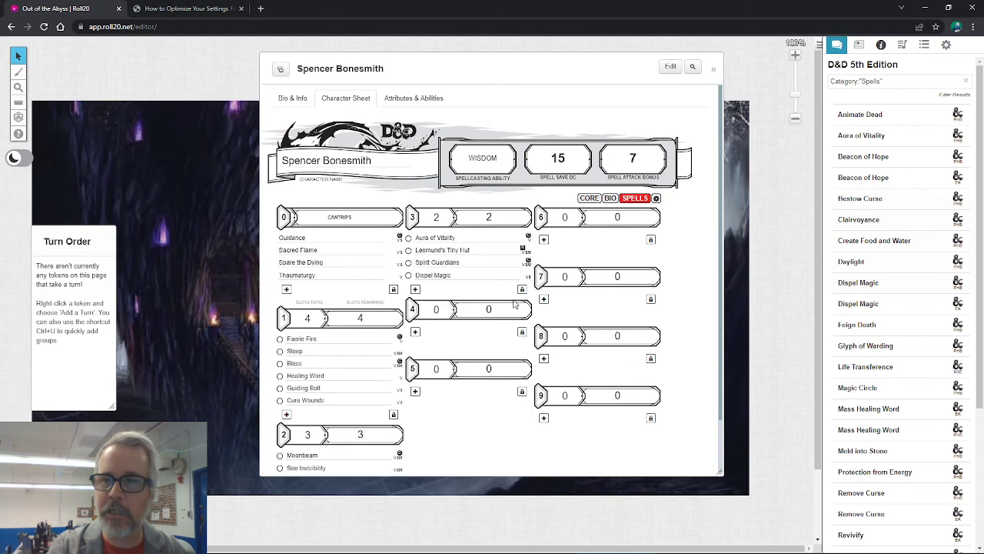